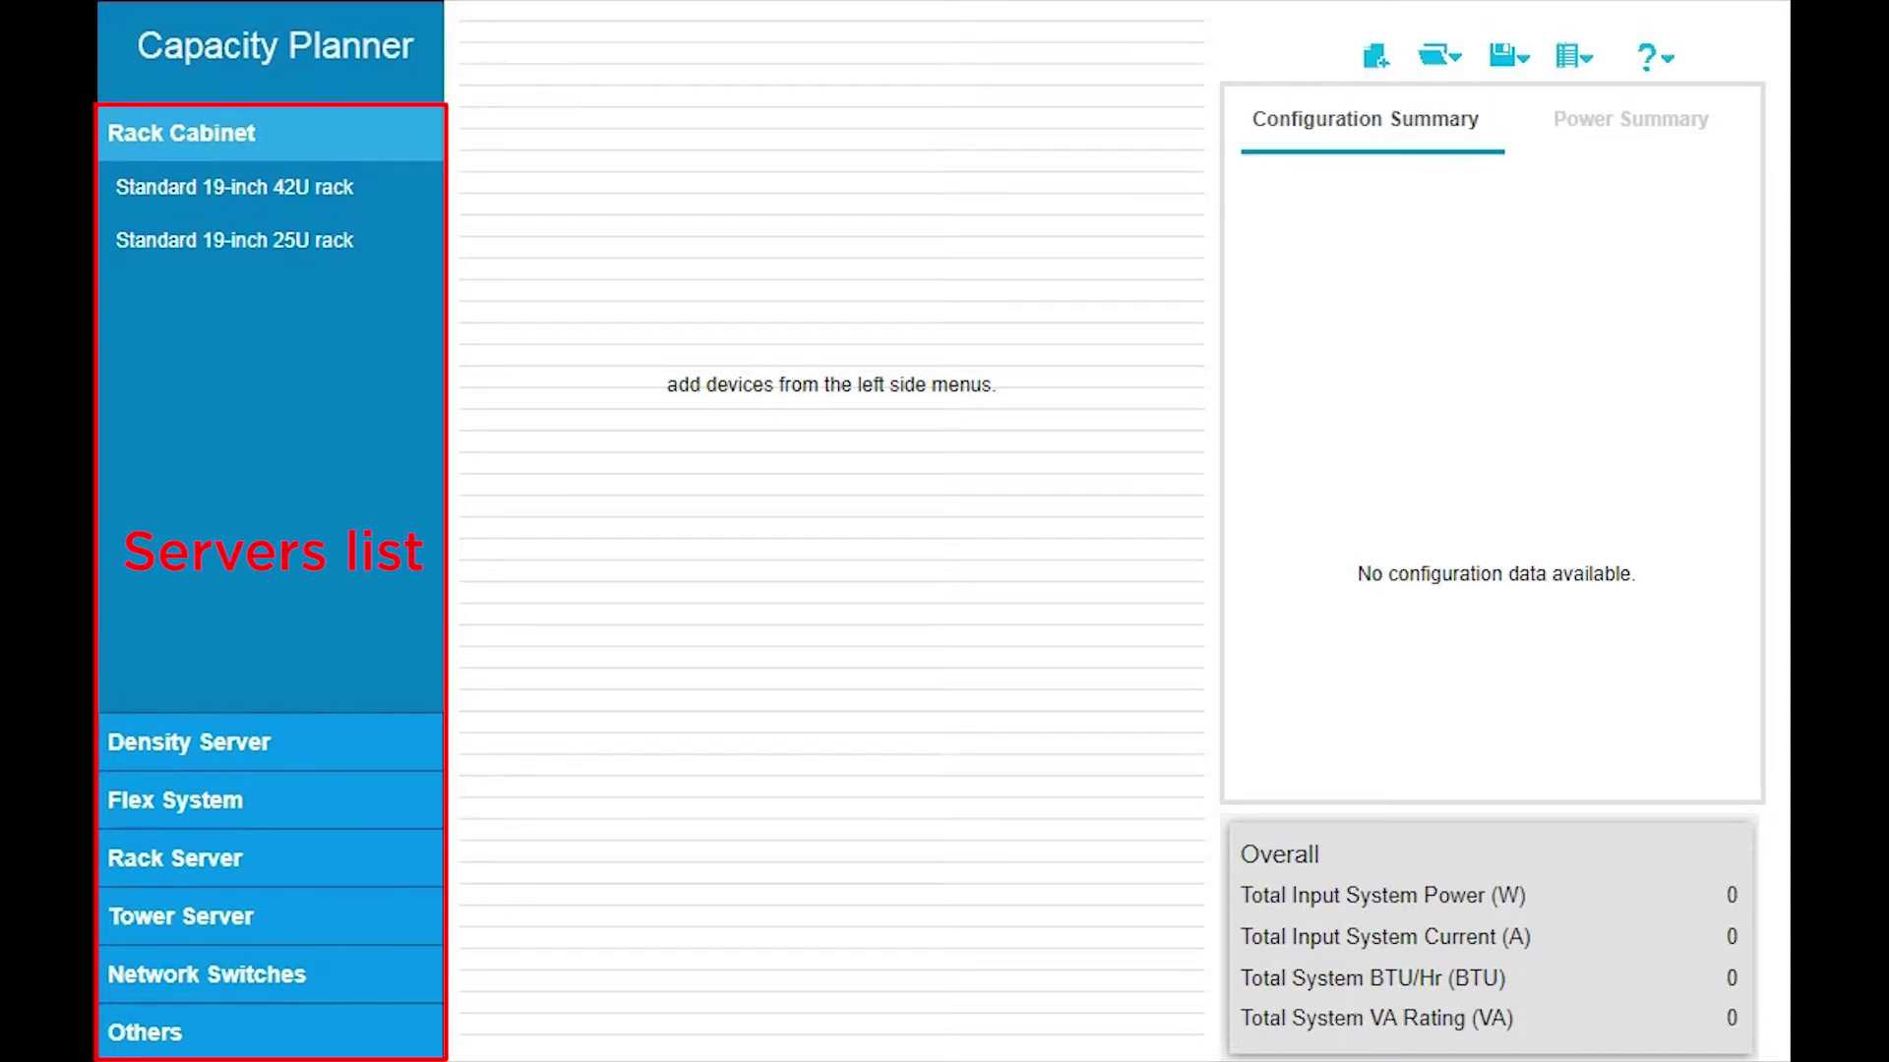
# Drop a standard 19-inch 42U rack onto the layout, with 42 U available
pyautogui.moveTo(234, 188); pyautogui.dragTo(657, 214)
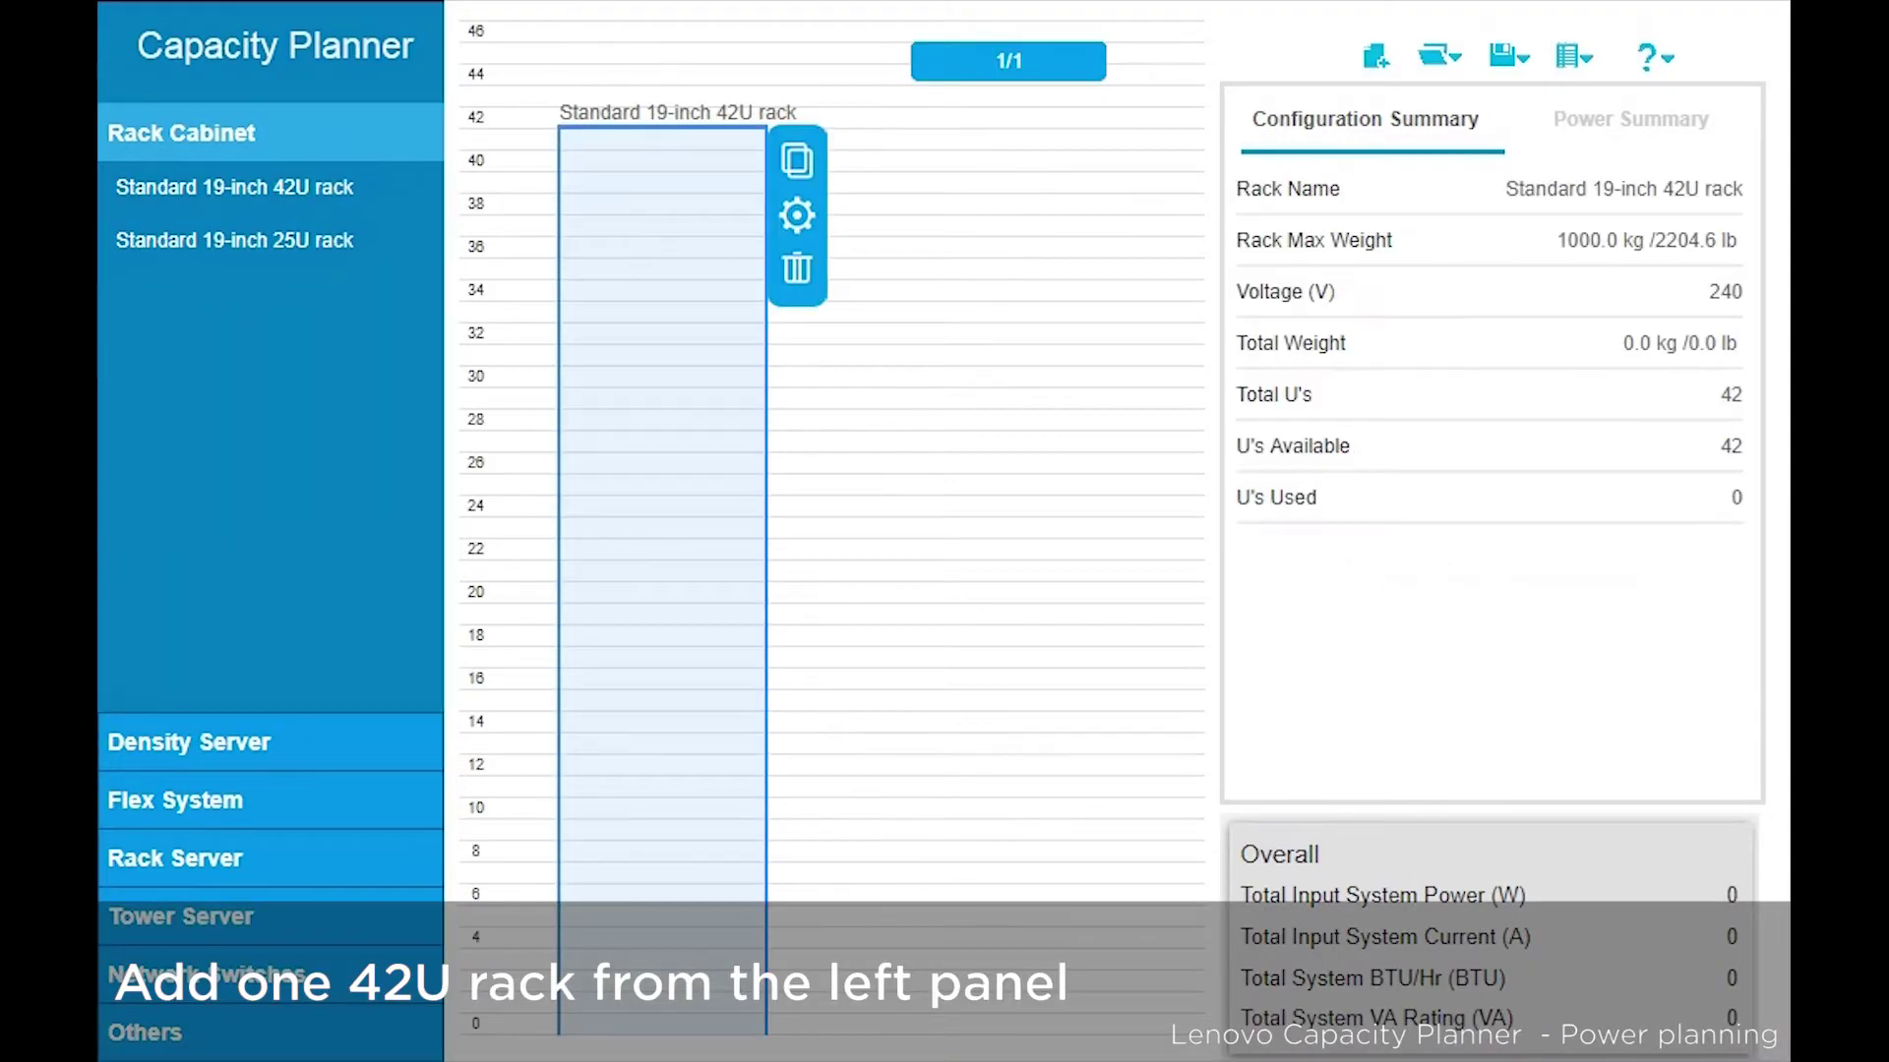
# Add a D2 Enclosure and a ThinkSystem Modular Chassis at the bottom of the rack
pyautogui.click(189, 742)
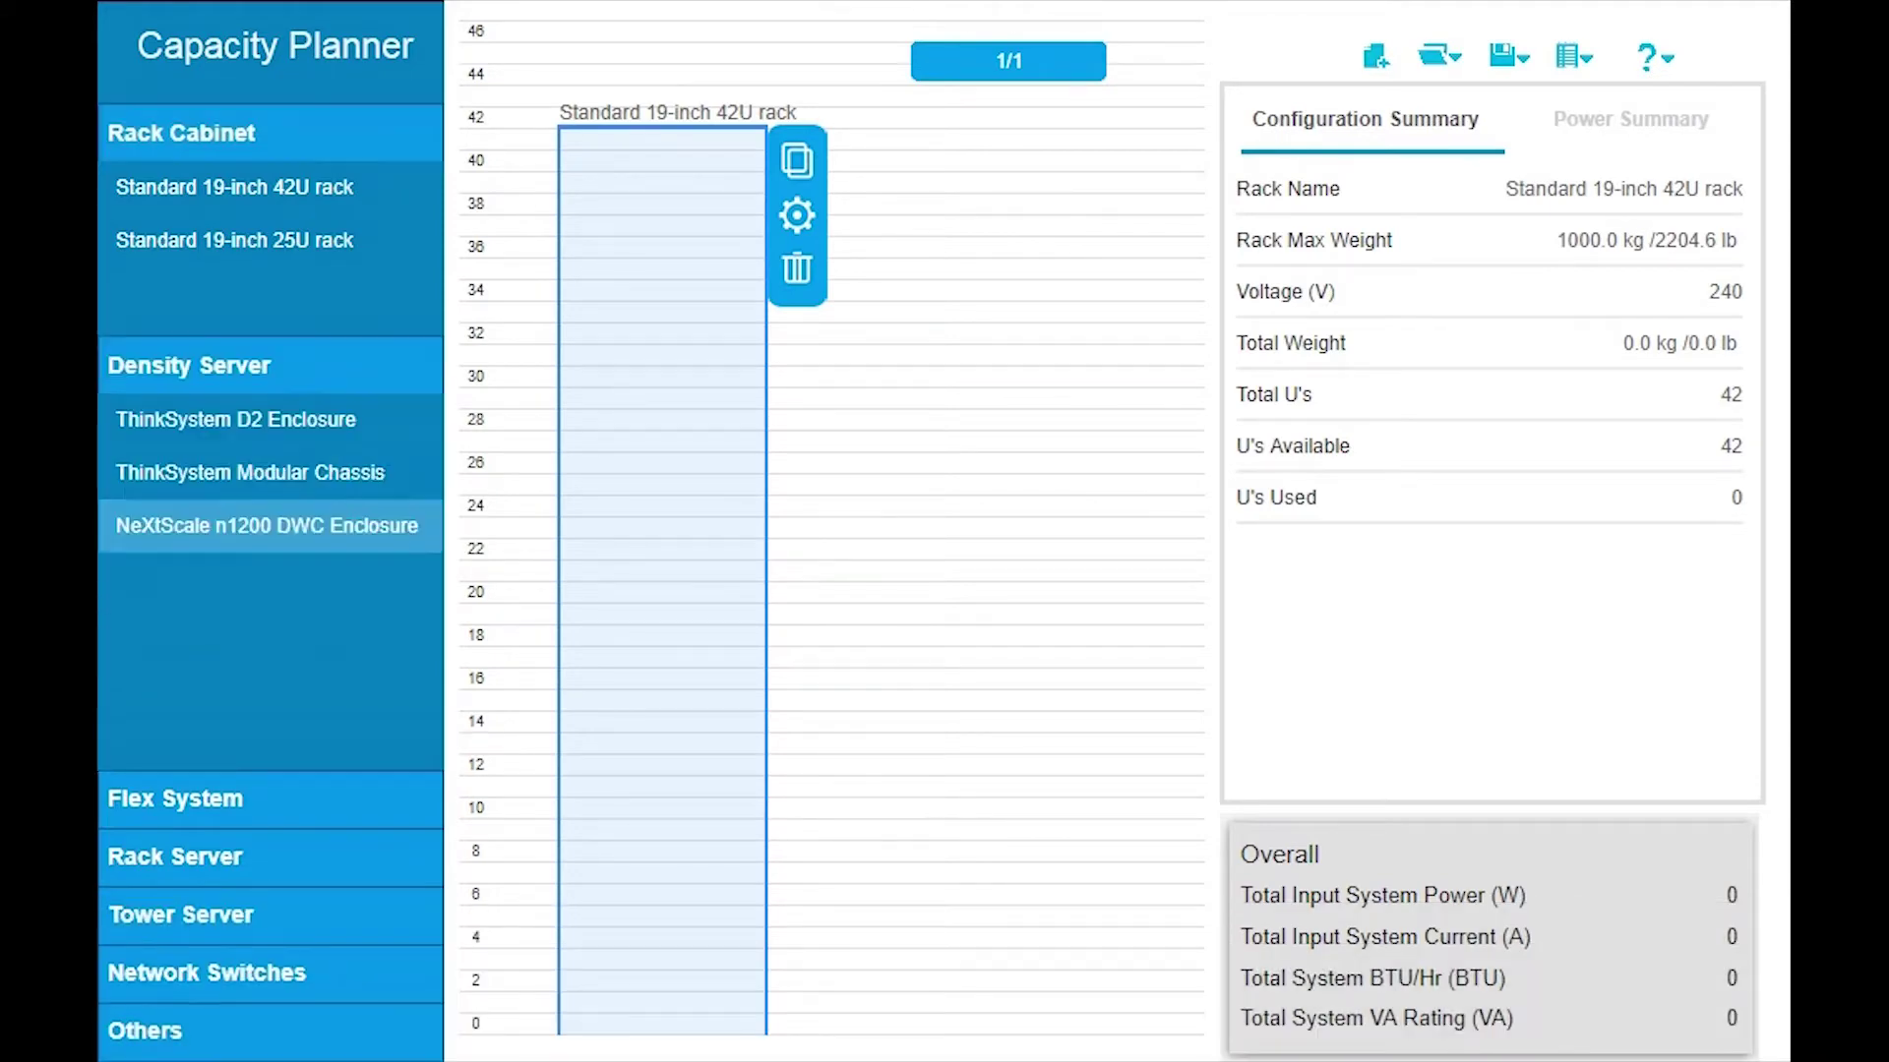
pyautogui.moveTo(235, 243); pyautogui.dragTo(657, 215)
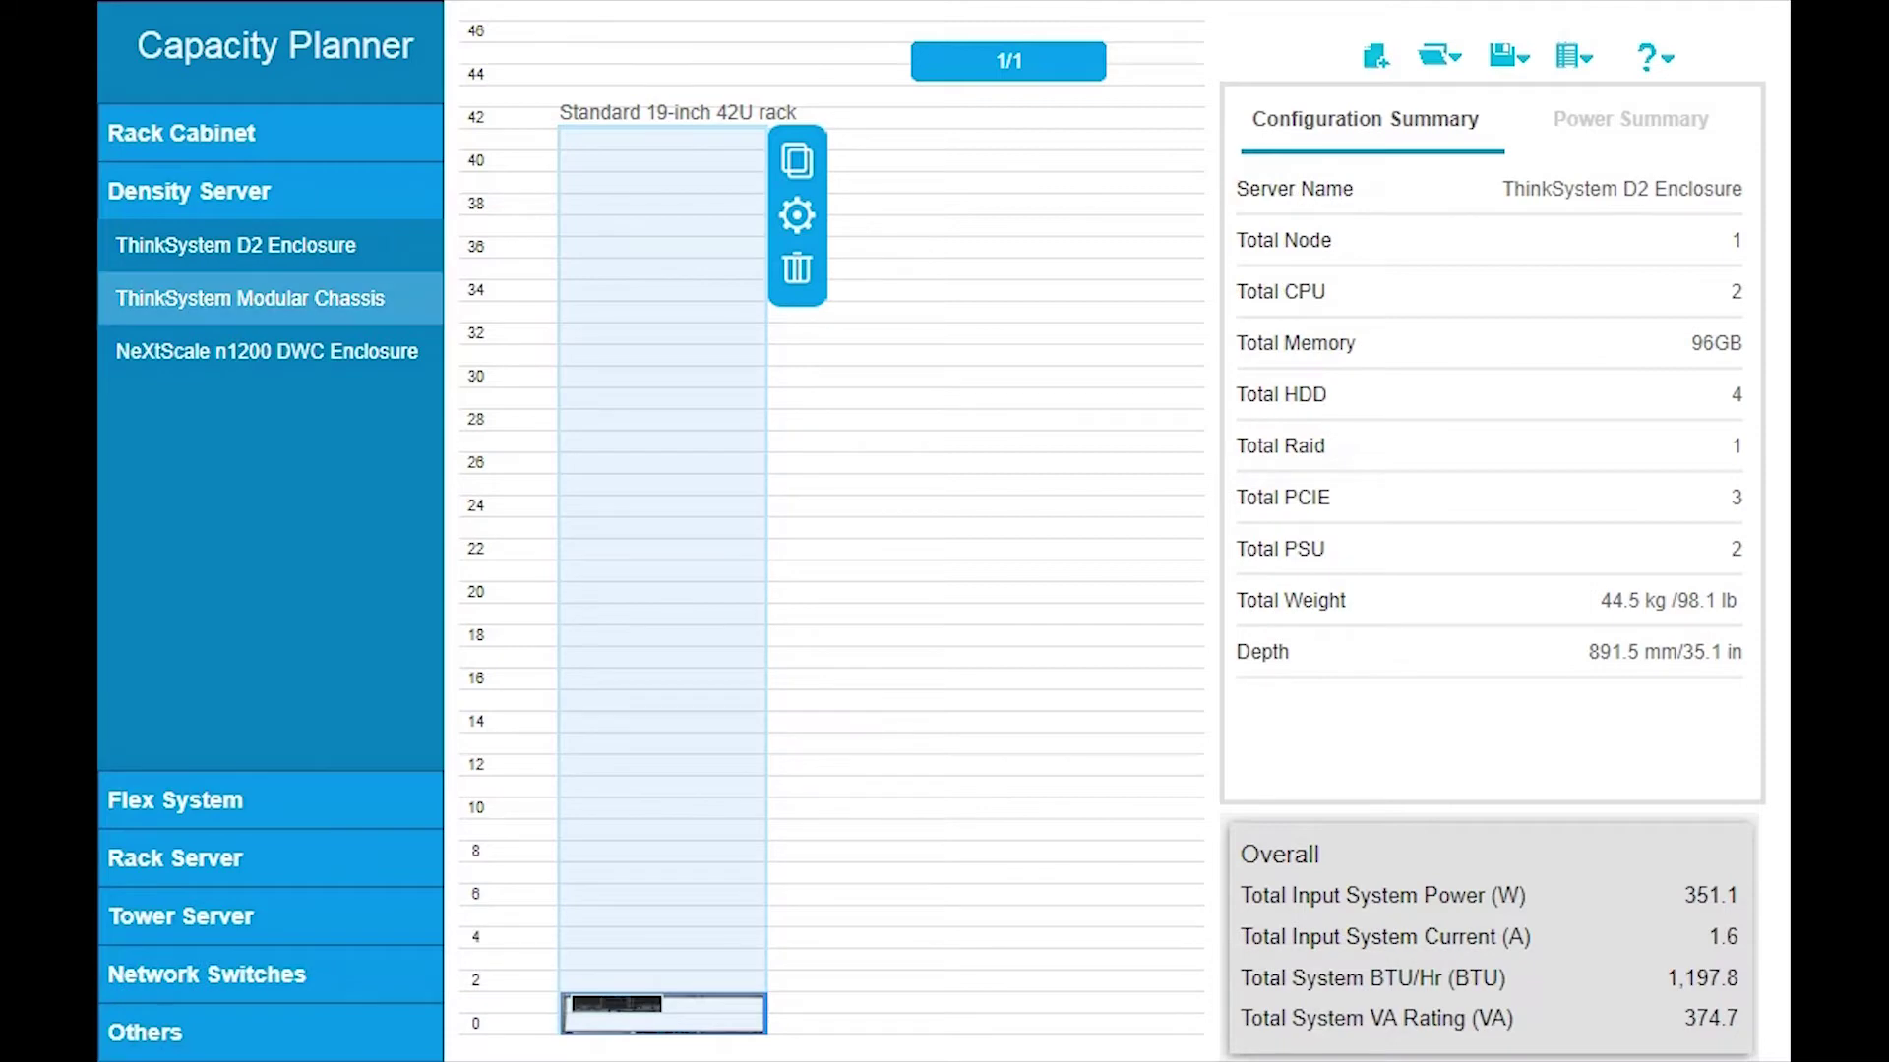
pyautogui.moveTo(249, 296); pyautogui.dragTo(731, 287)
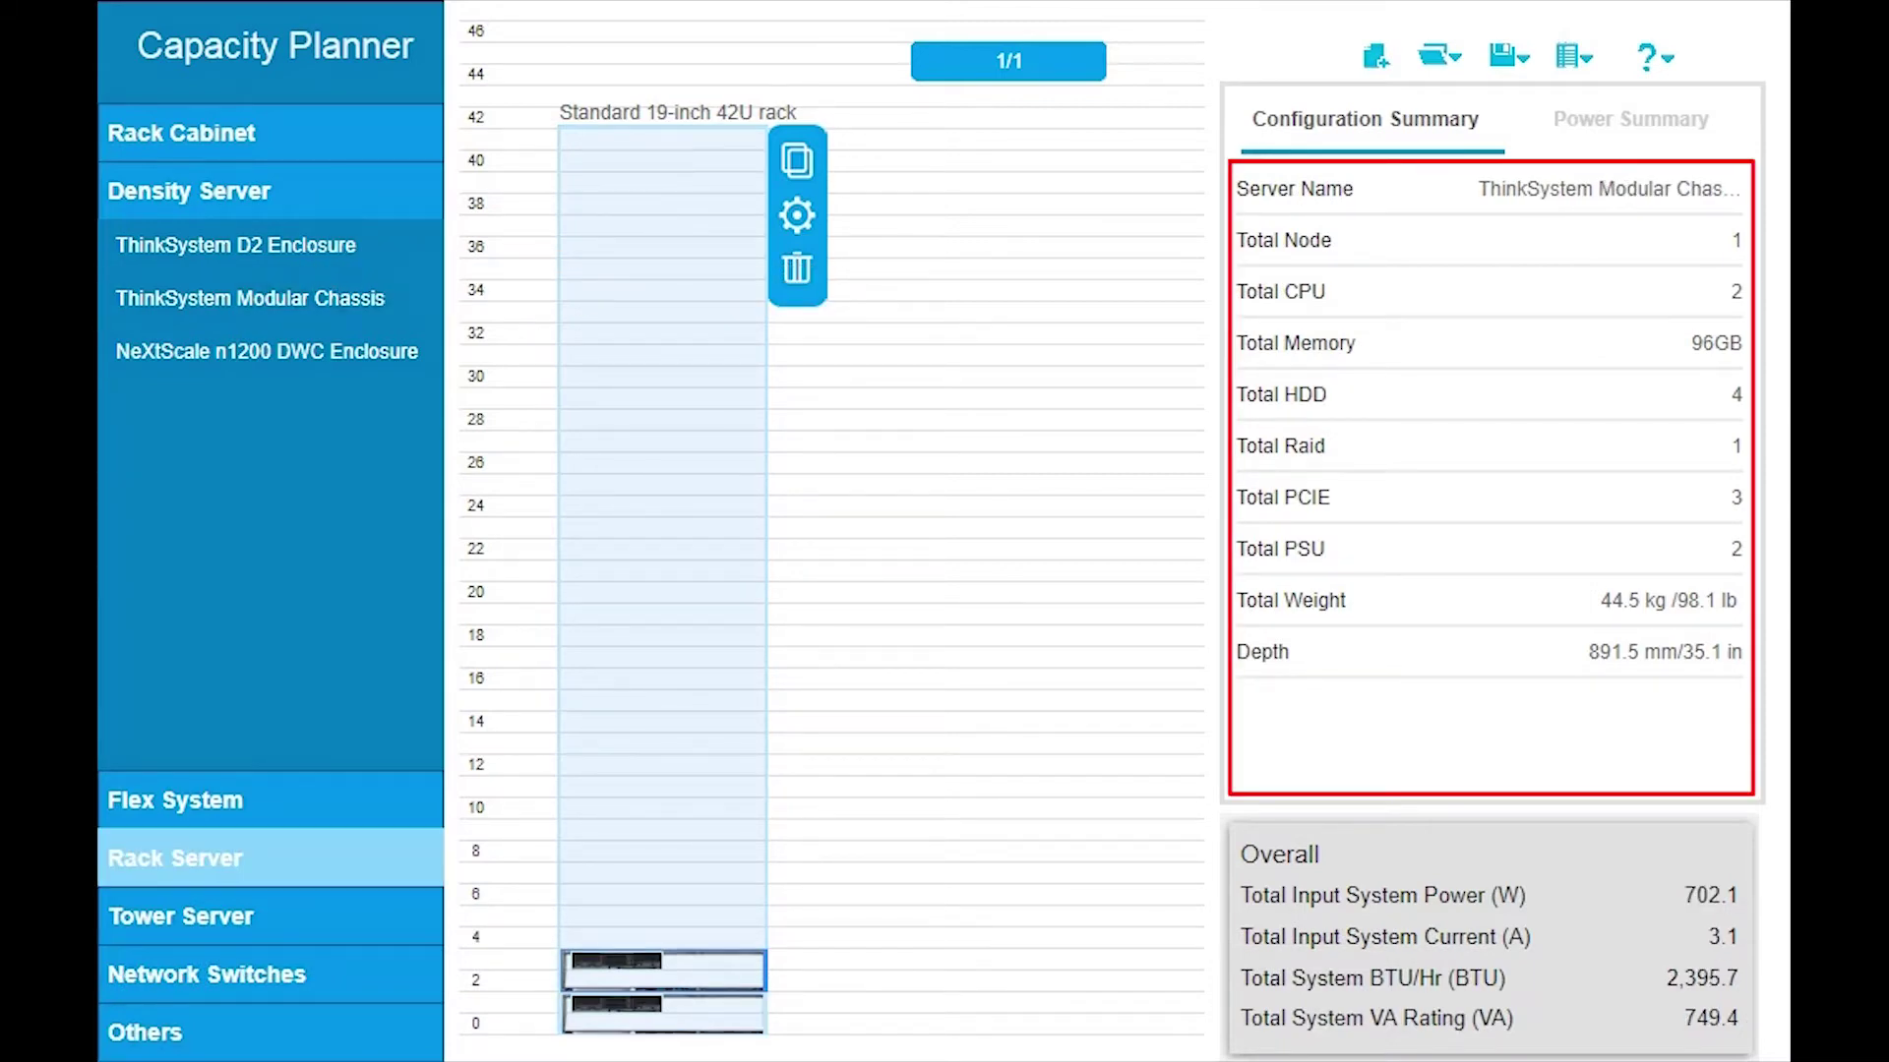
# Add an SR530 1U 8x2.5 and an SR530 1U 4x3.5 server to the rack
pyautogui.click(174, 858)
pyautogui.moveTo(250, 415); pyautogui.dragTo(664, 401)
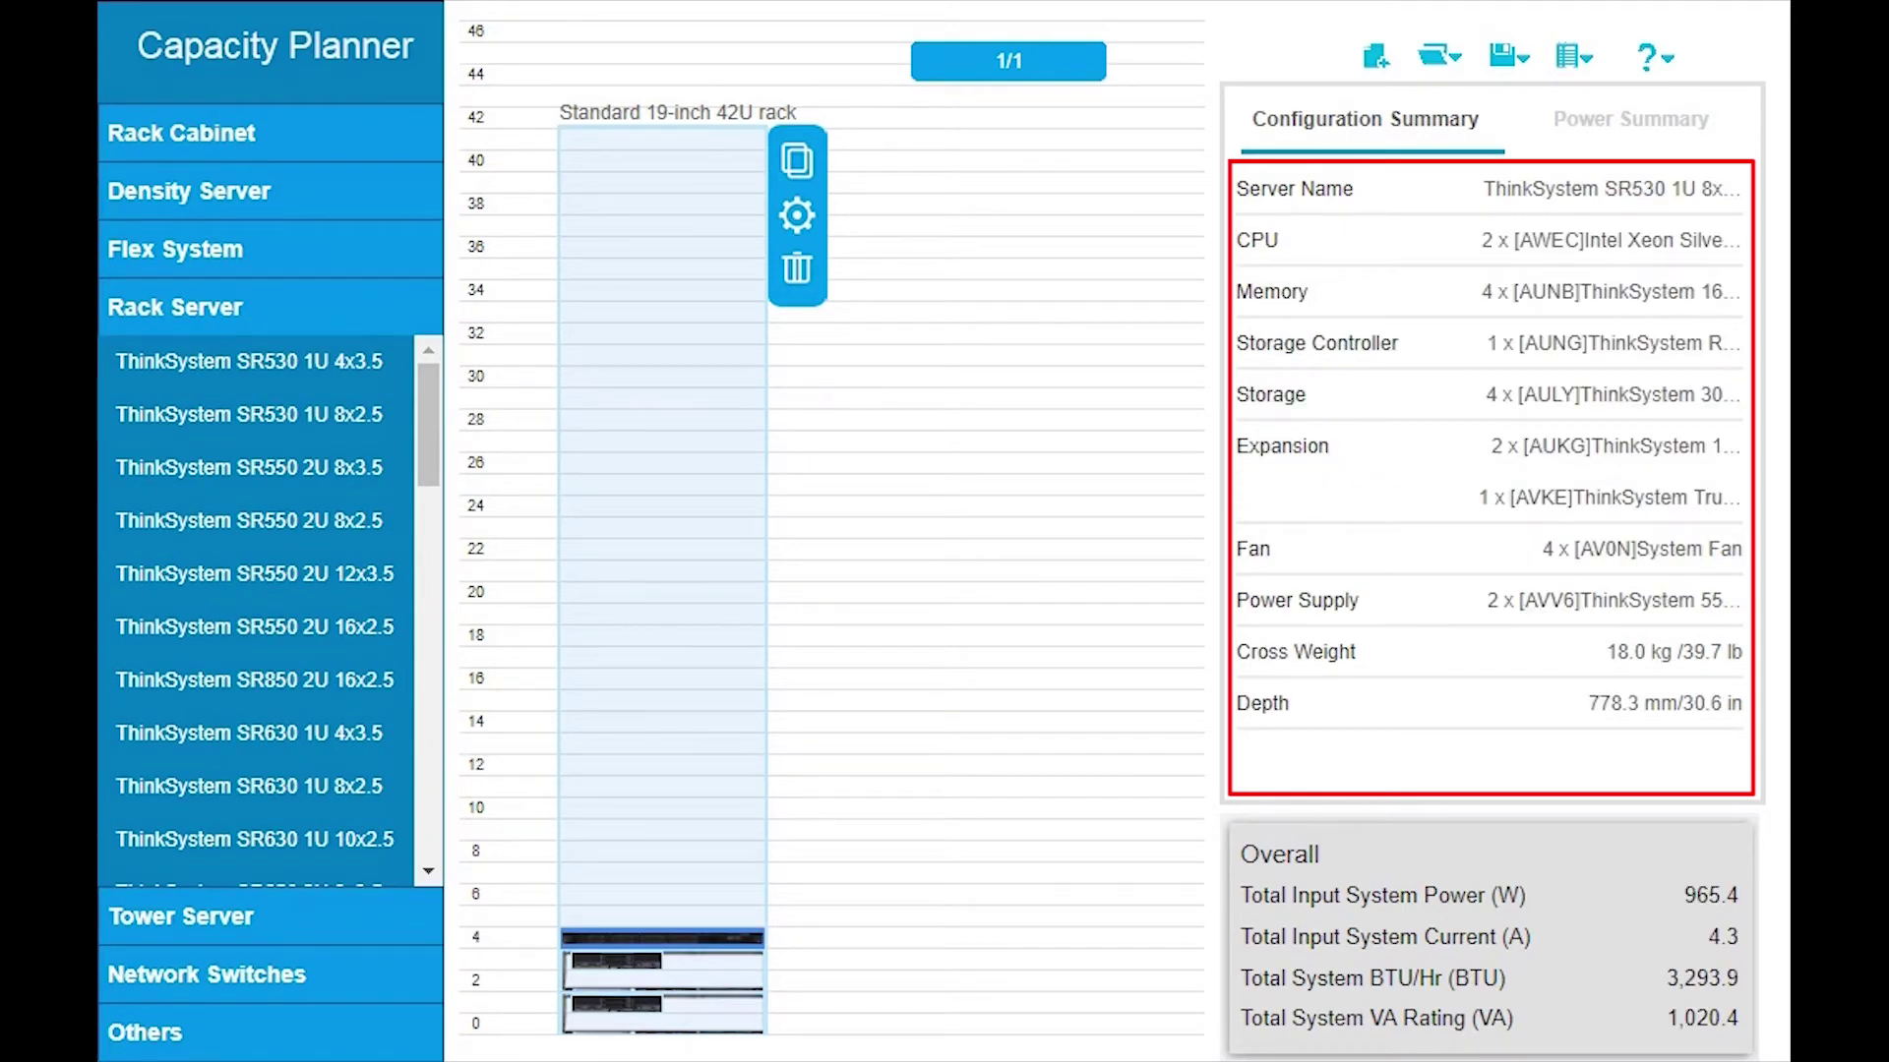
pyautogui.moveTo(249, 362); pyautogui.dragTo(679, 311)
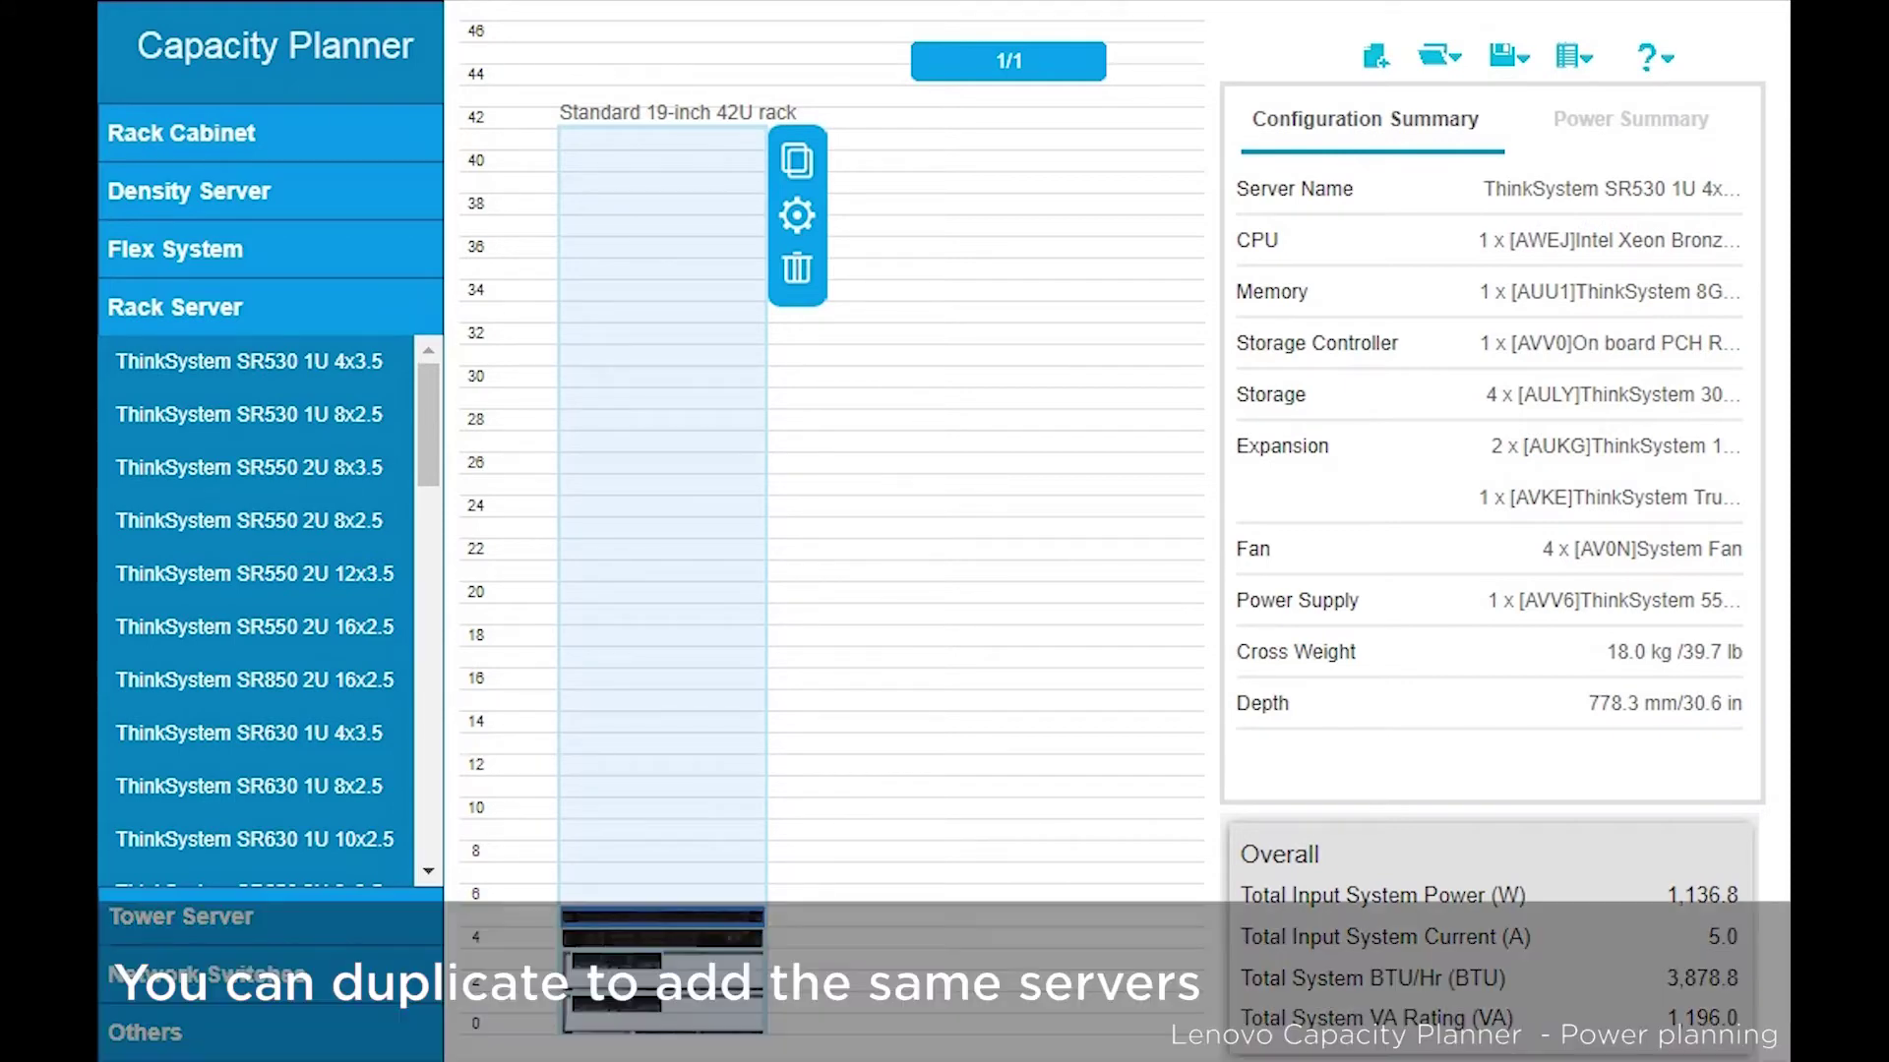
pyautogui.rightClick(738, 917)
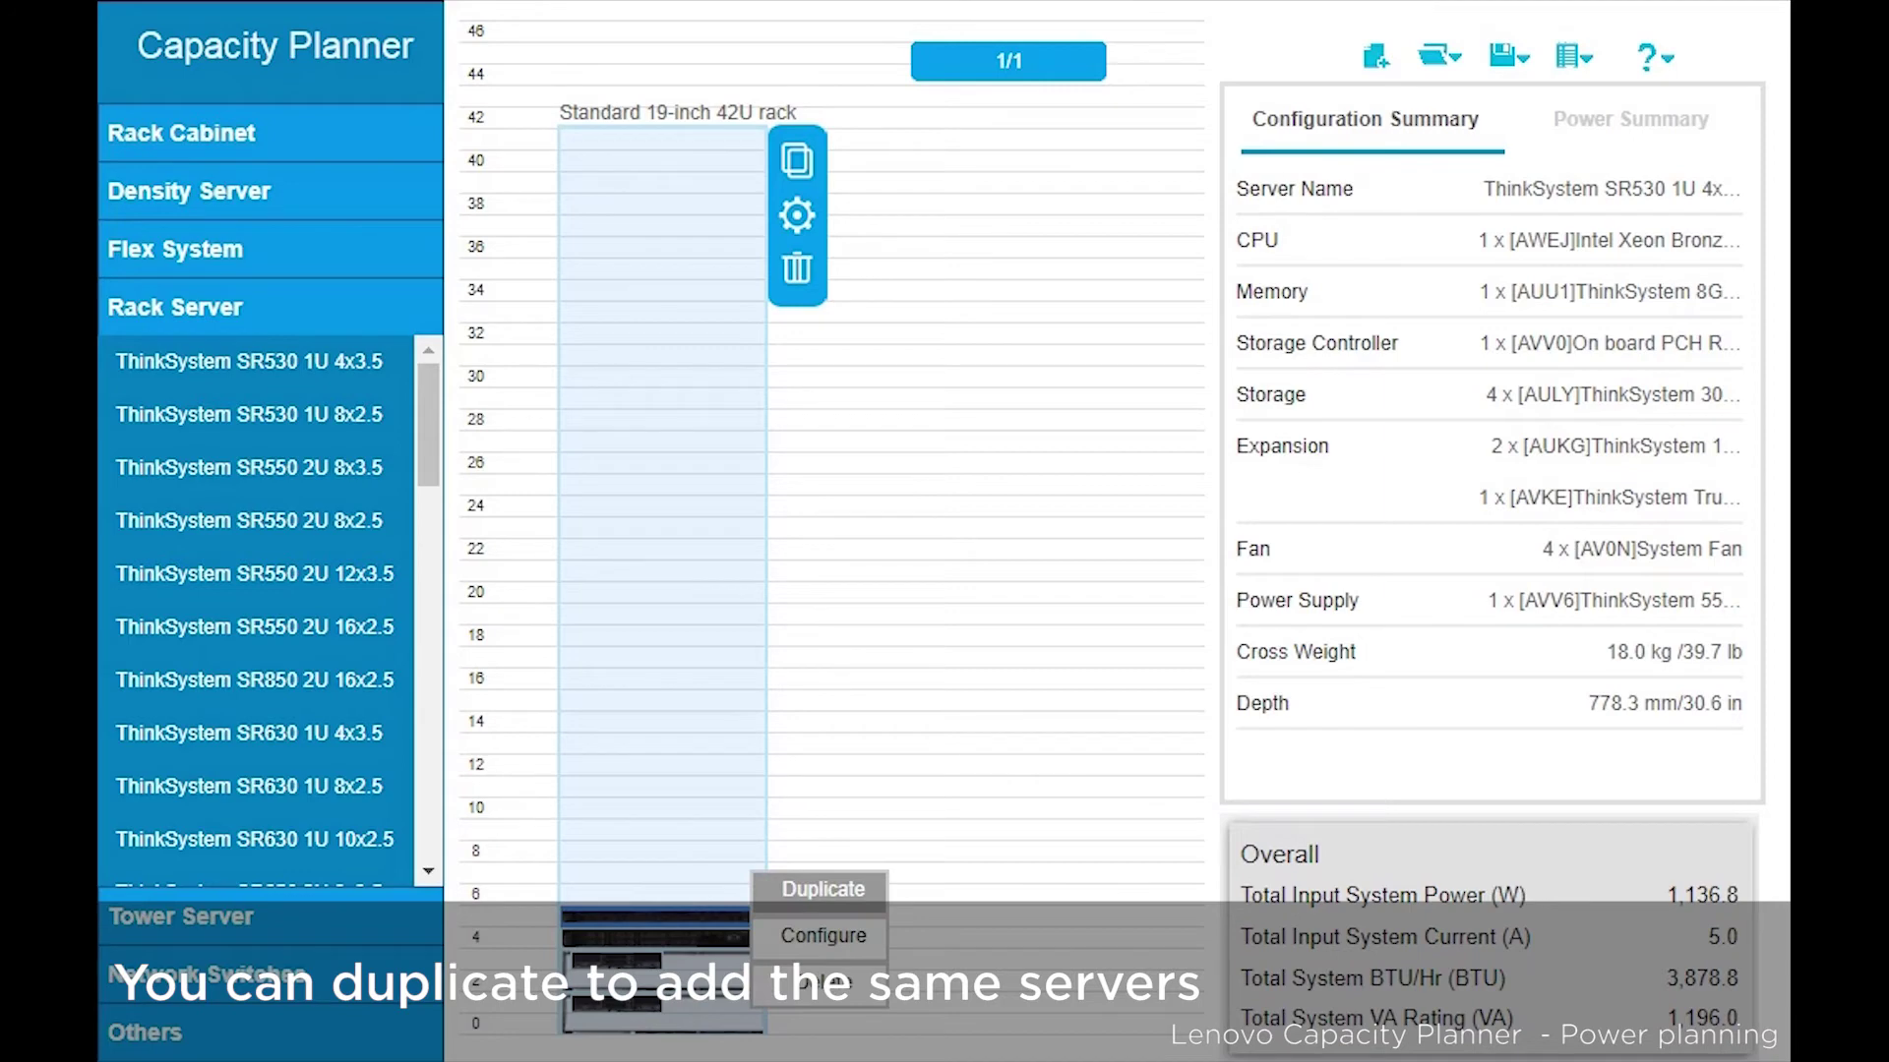
# Duplicate the top SR530 server four times, bringing rack usage to 10 U
pyautogui.click(822, 889)
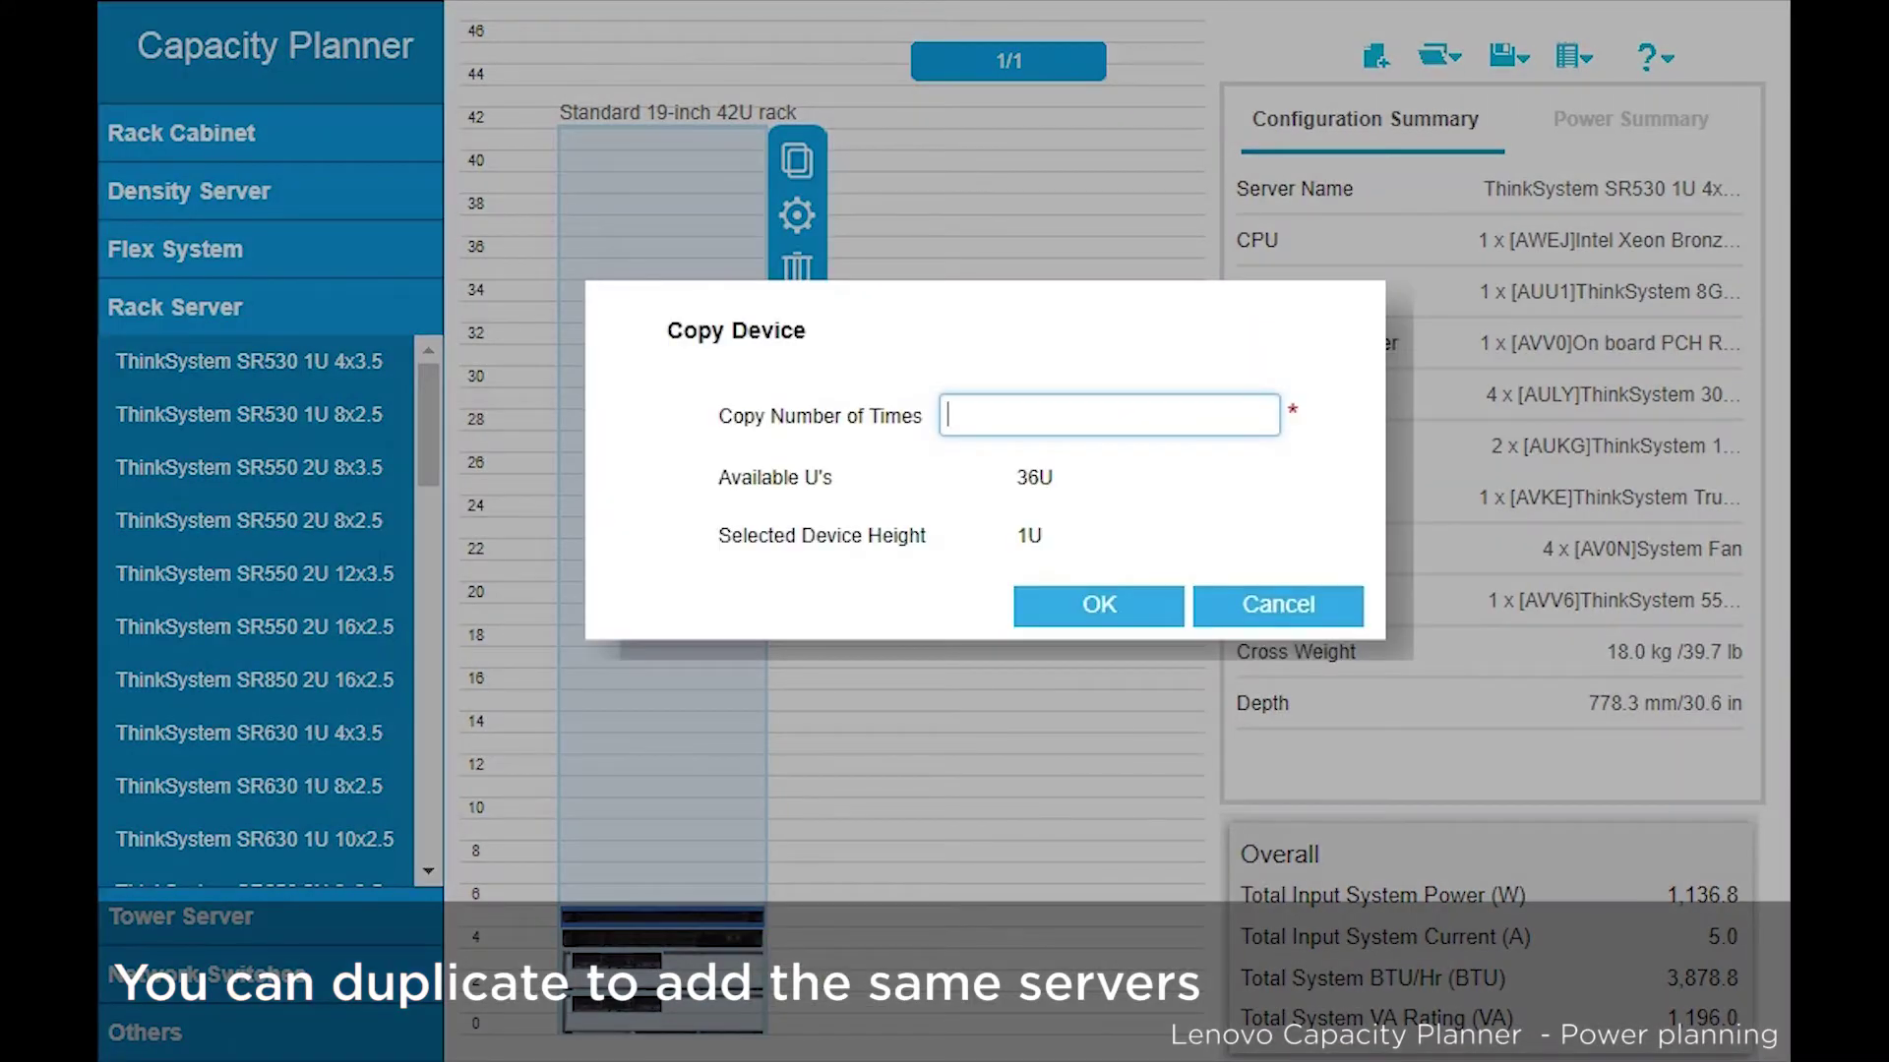
pyautogui.write('4')
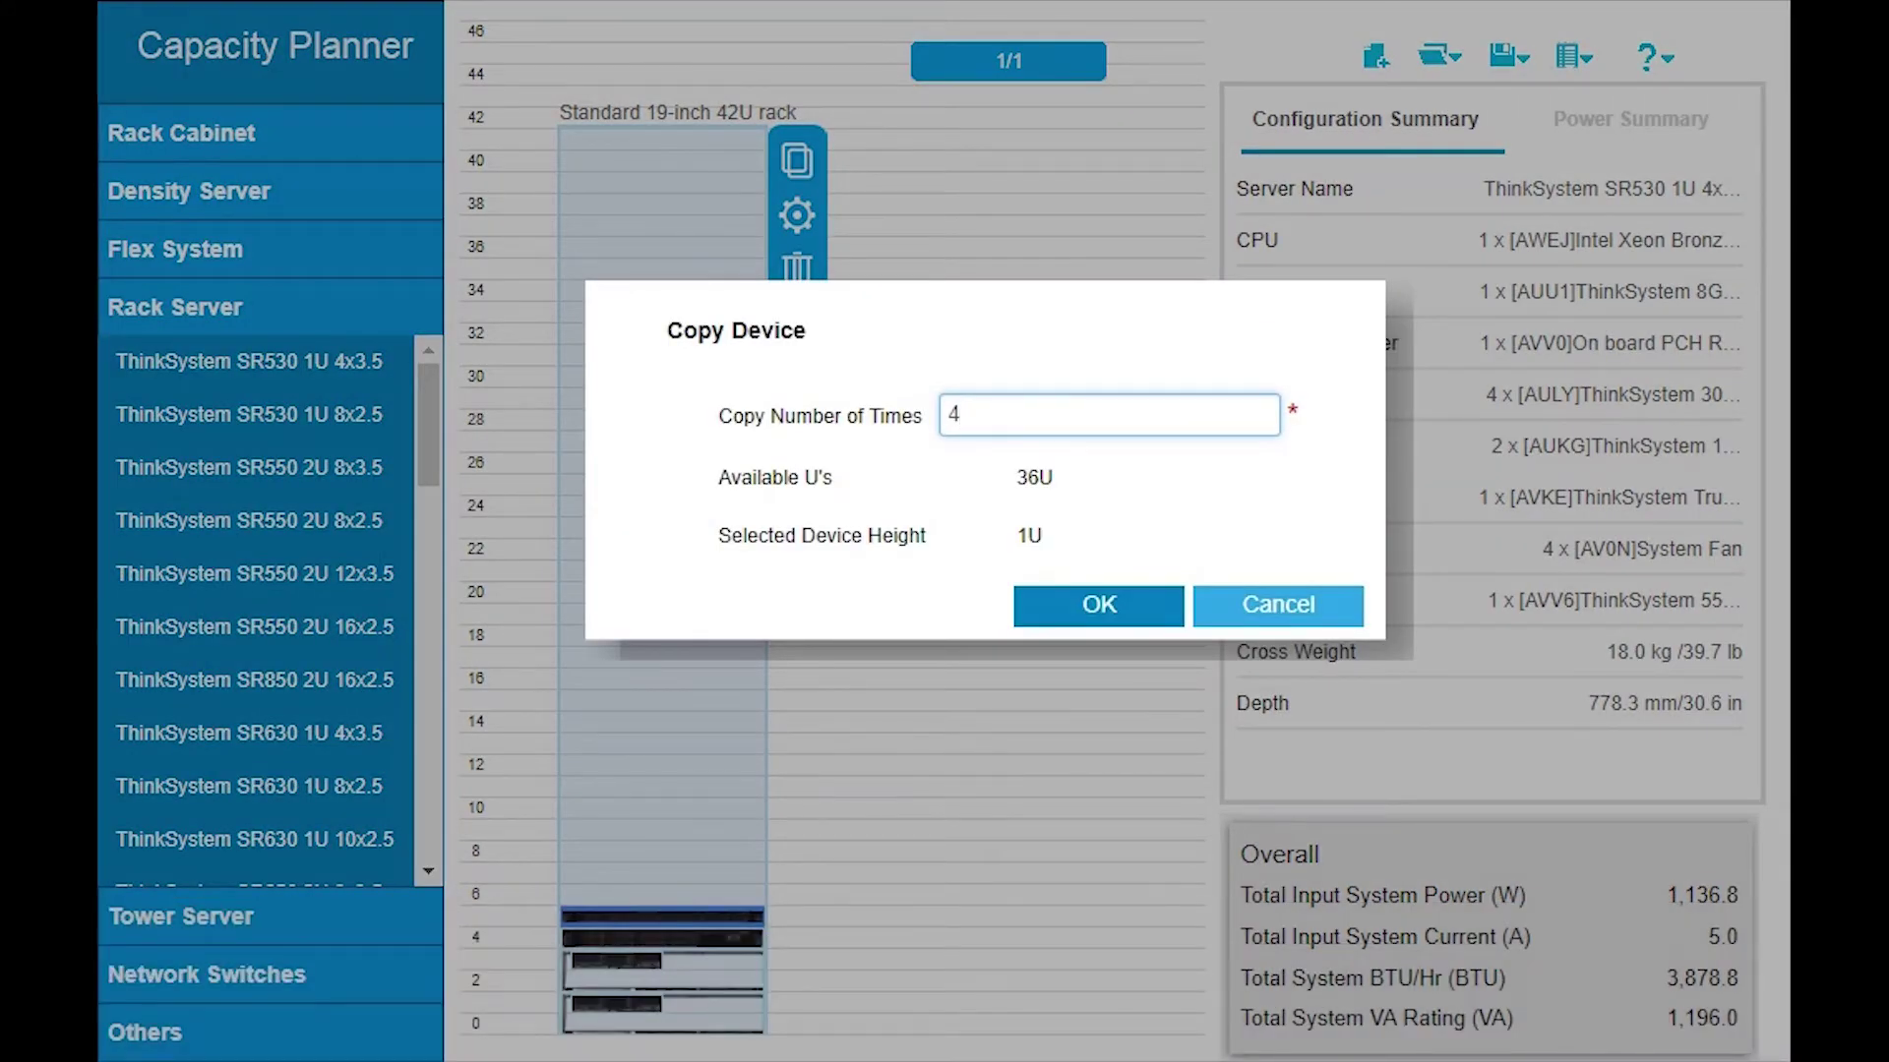
pyautogui.click(1098, 605)
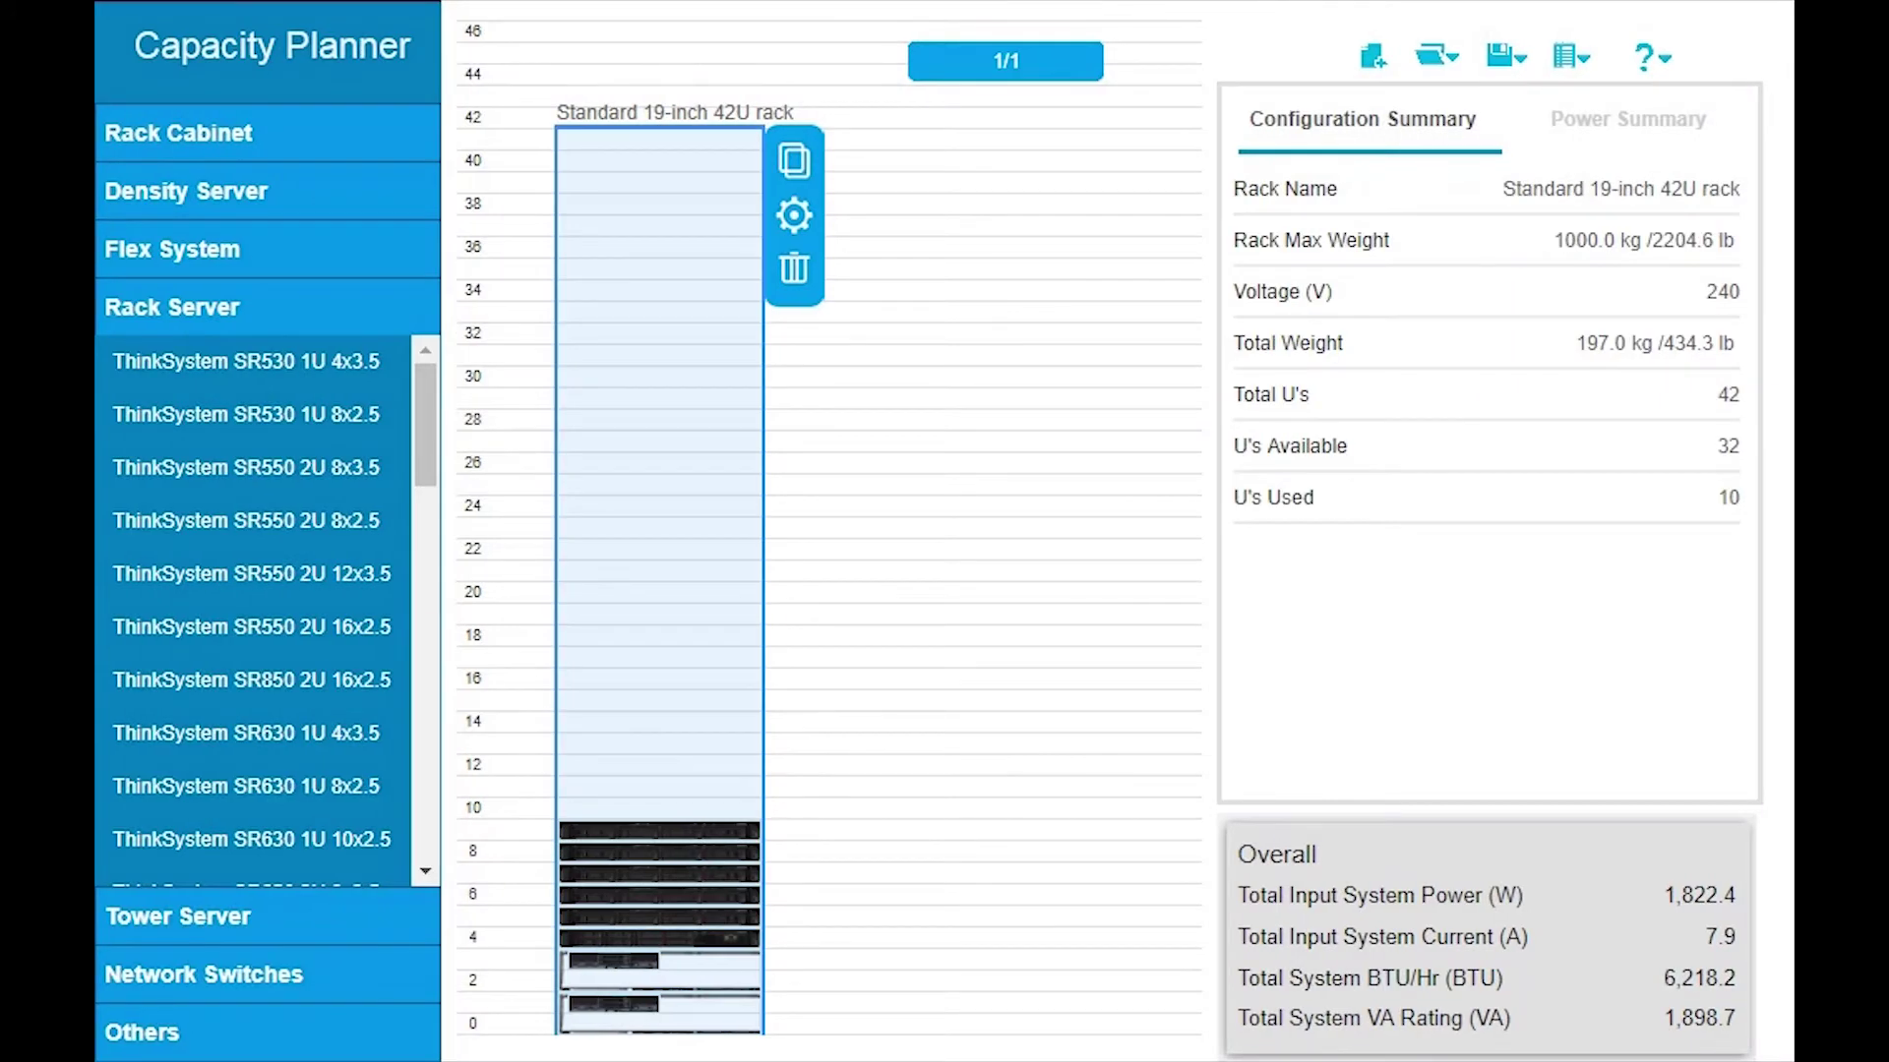
# Place a ThinkSystem SR550 2U 8x2.5 server in the rack at U12–13
pyautogui.moveTo(246, 468); pyautogui.dragTo(665, 428)
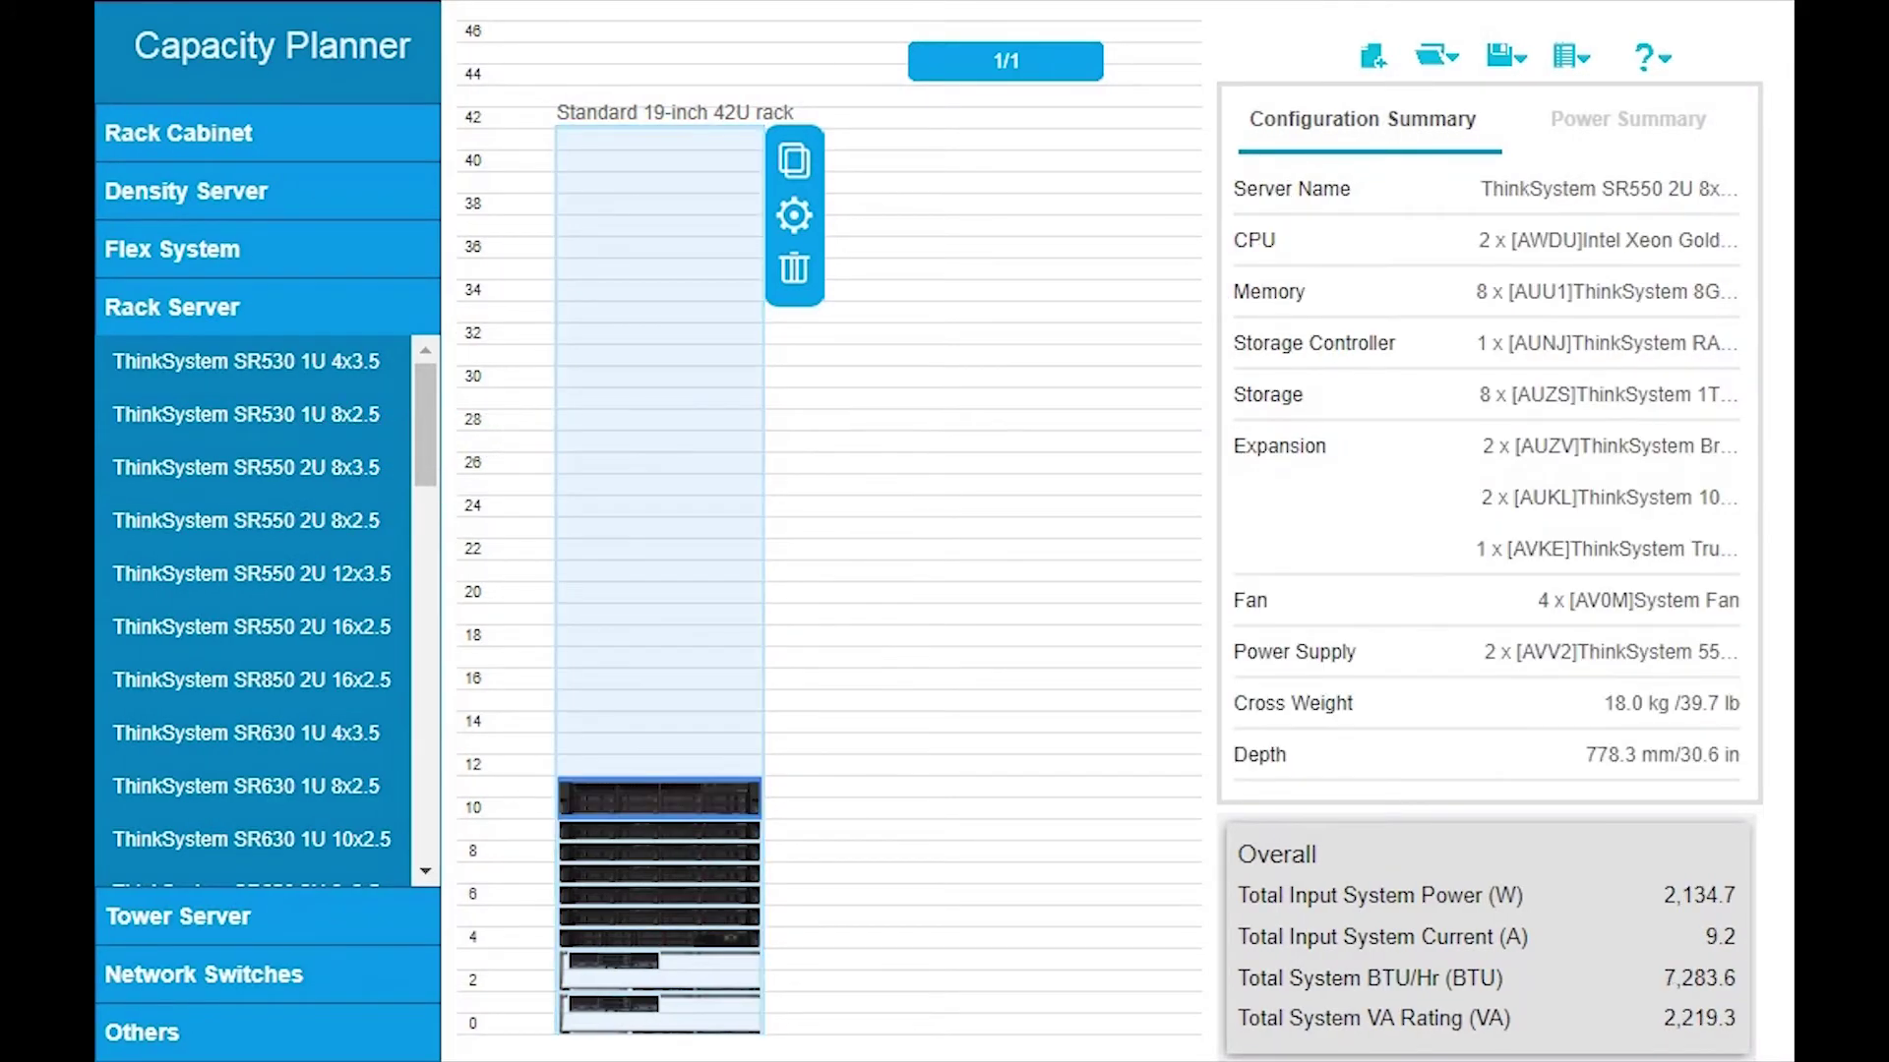
pyautogui.moveTo(247, 519); pyautogui.dragTo(640, 511)
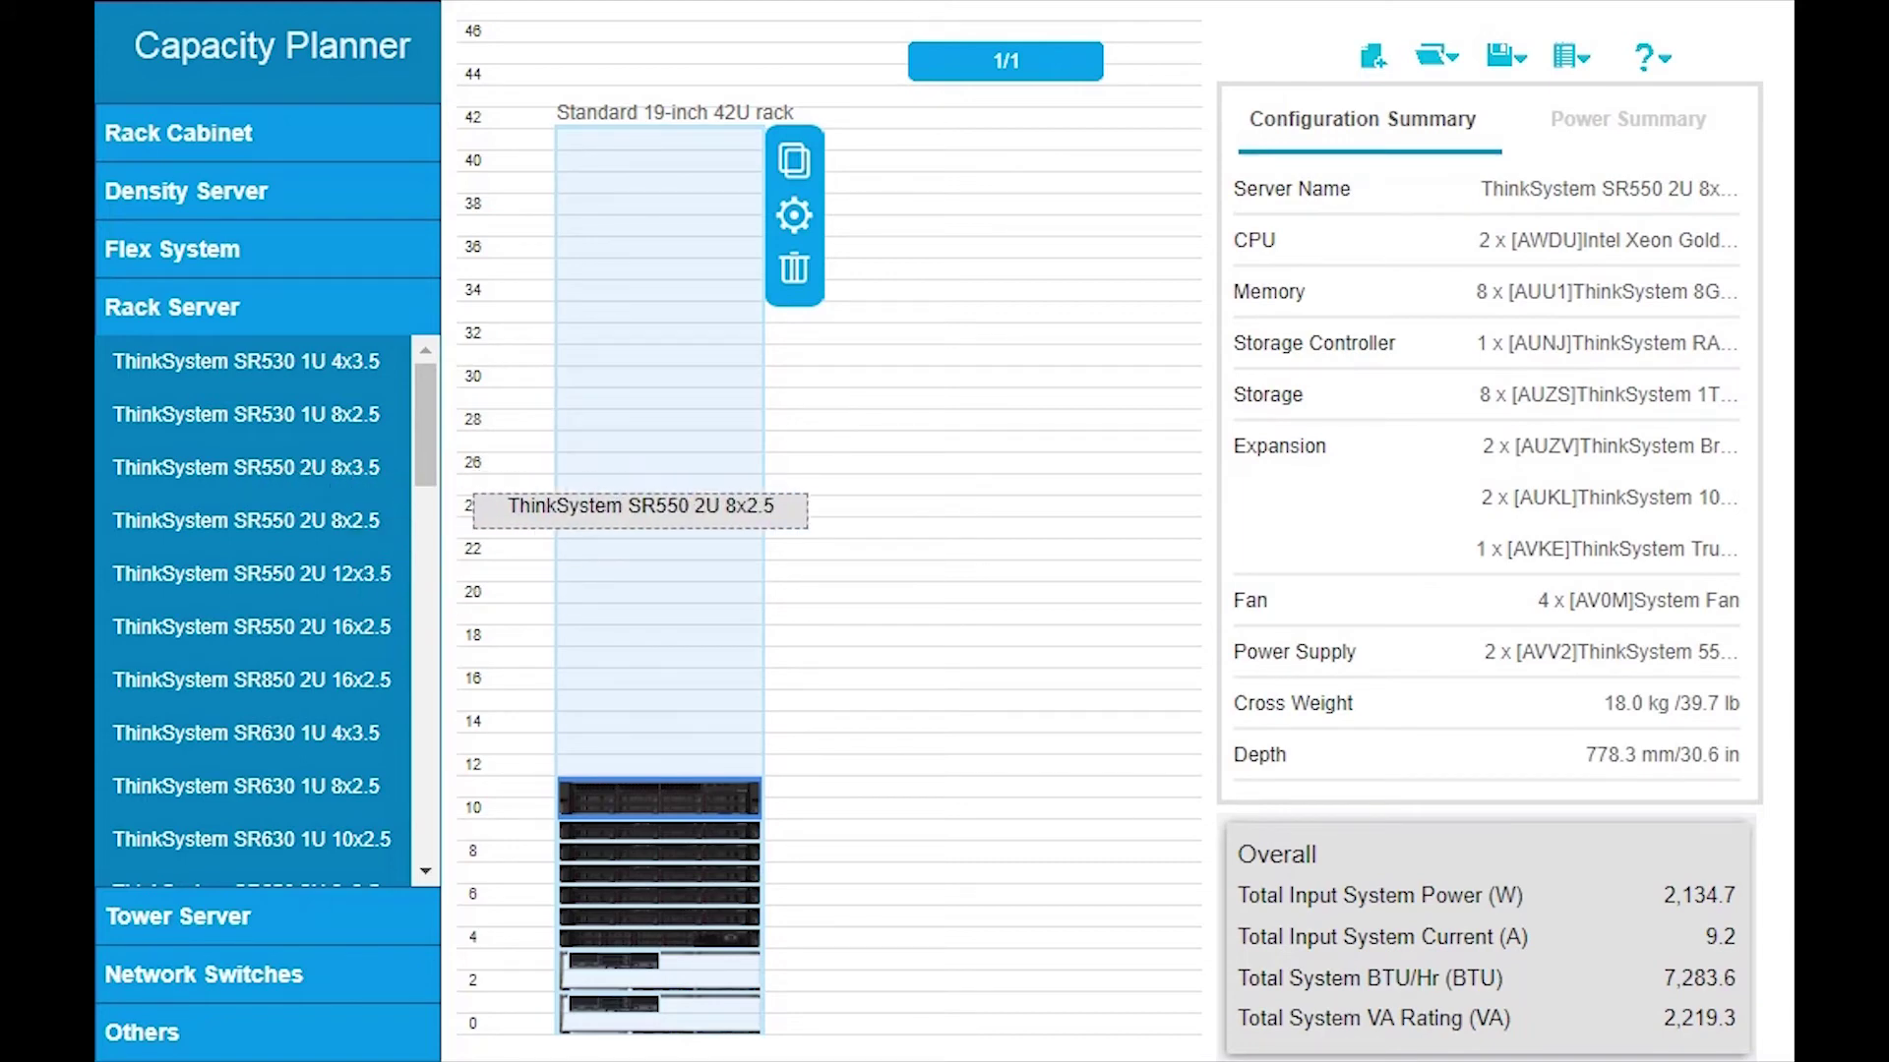
pyautogui.moveTo(640, 510); pyautogui.dragTo(642, 511)
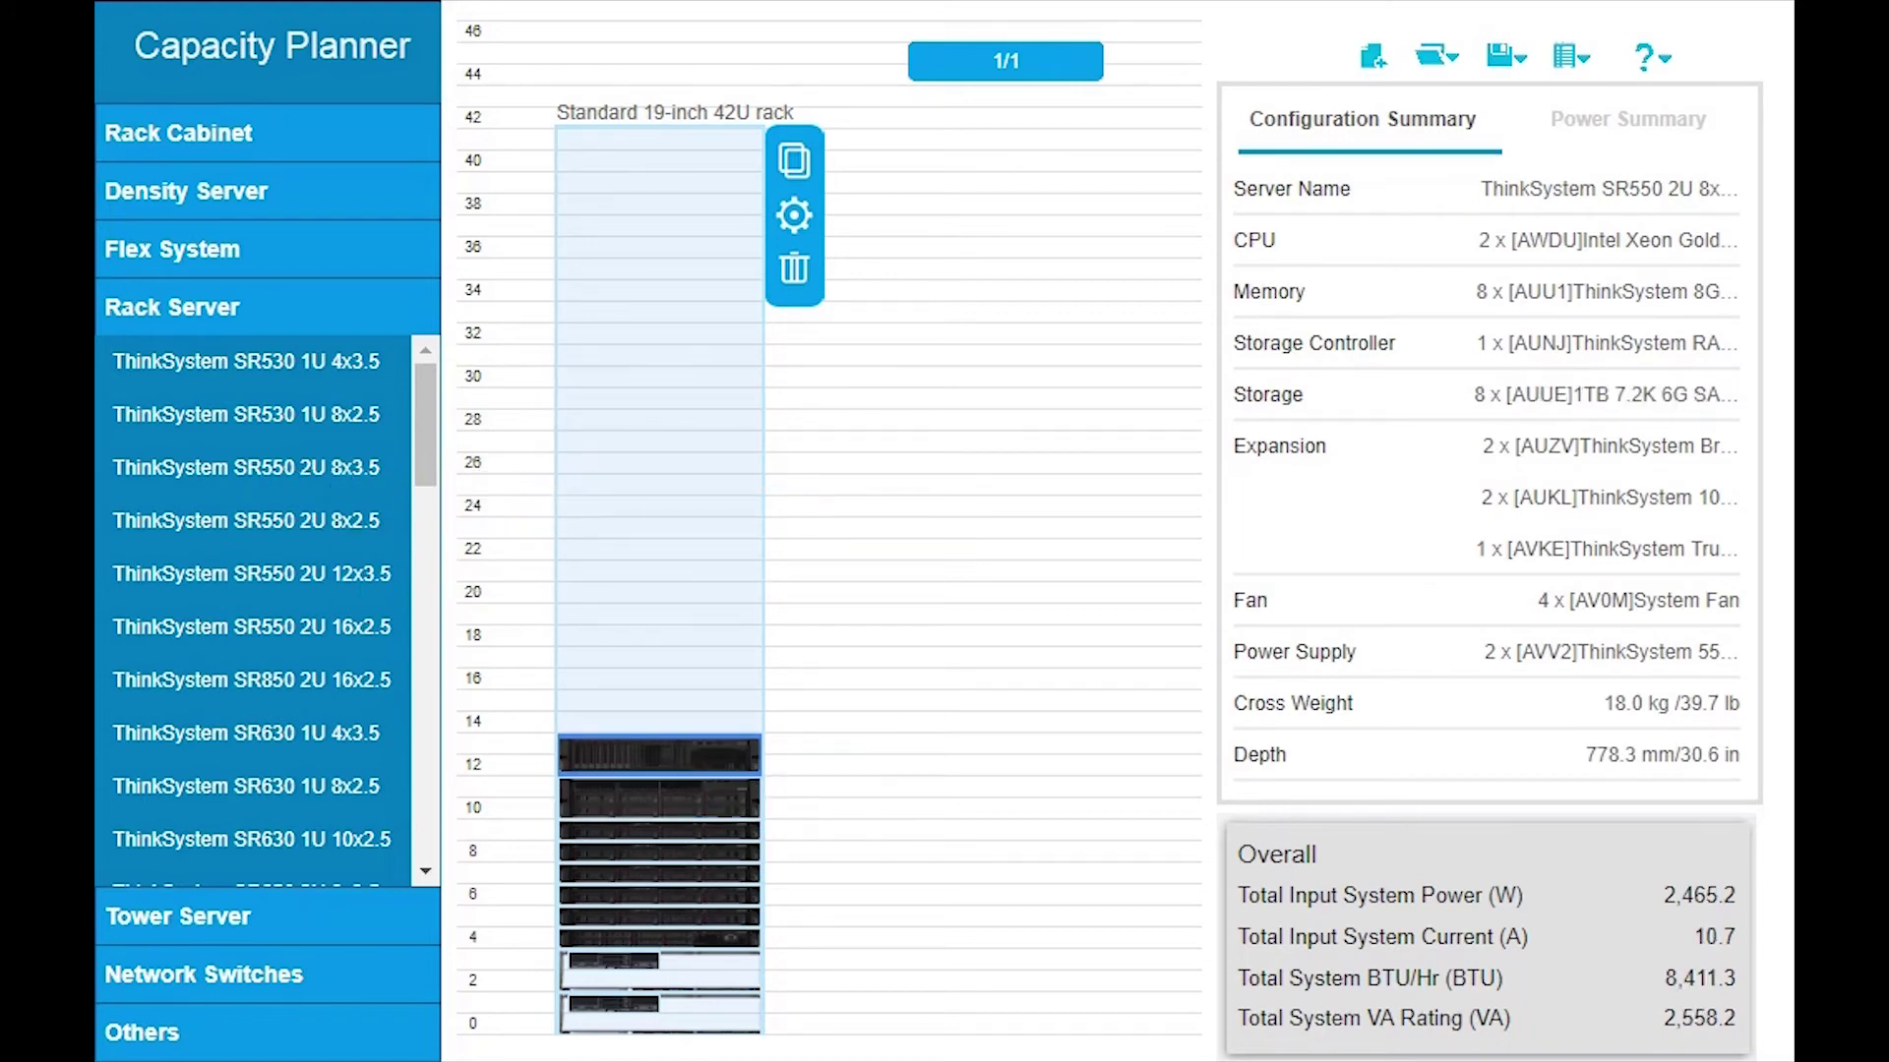